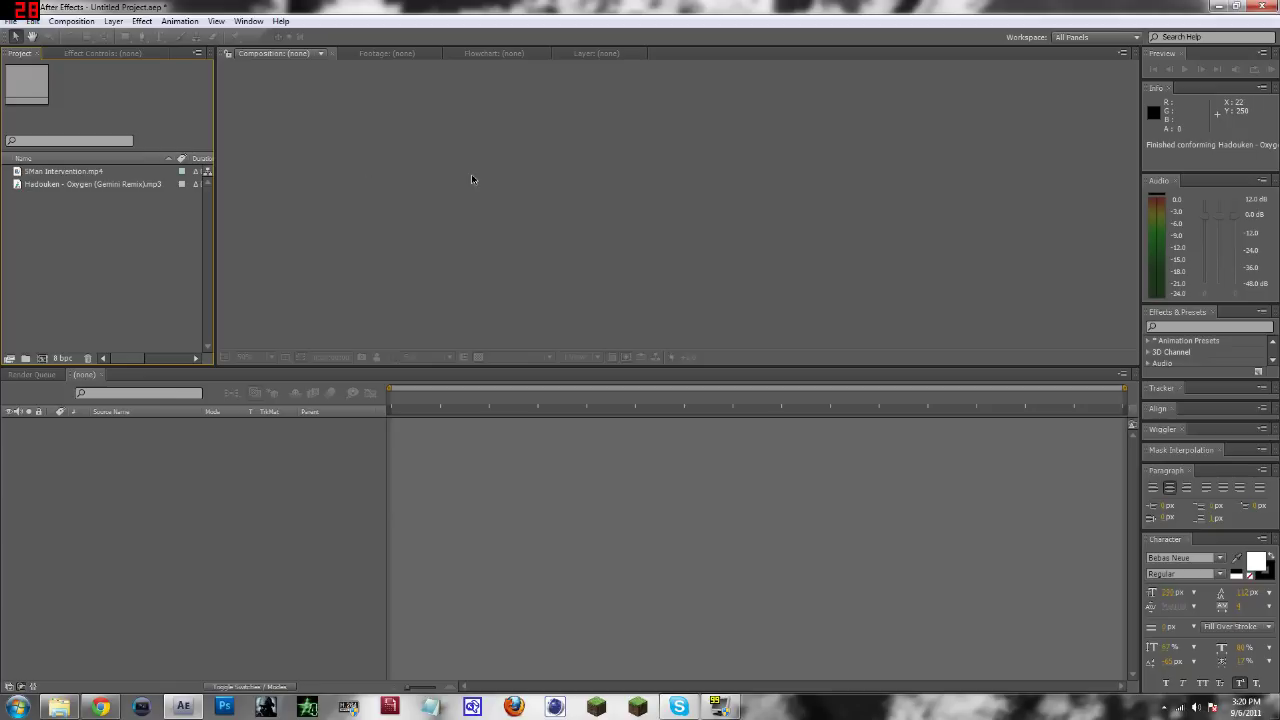
- Create a composition from the Hadouken song and layer the 5Man Intervention clip above it
{"action": "left_click", "coordinate": [100, 186]}
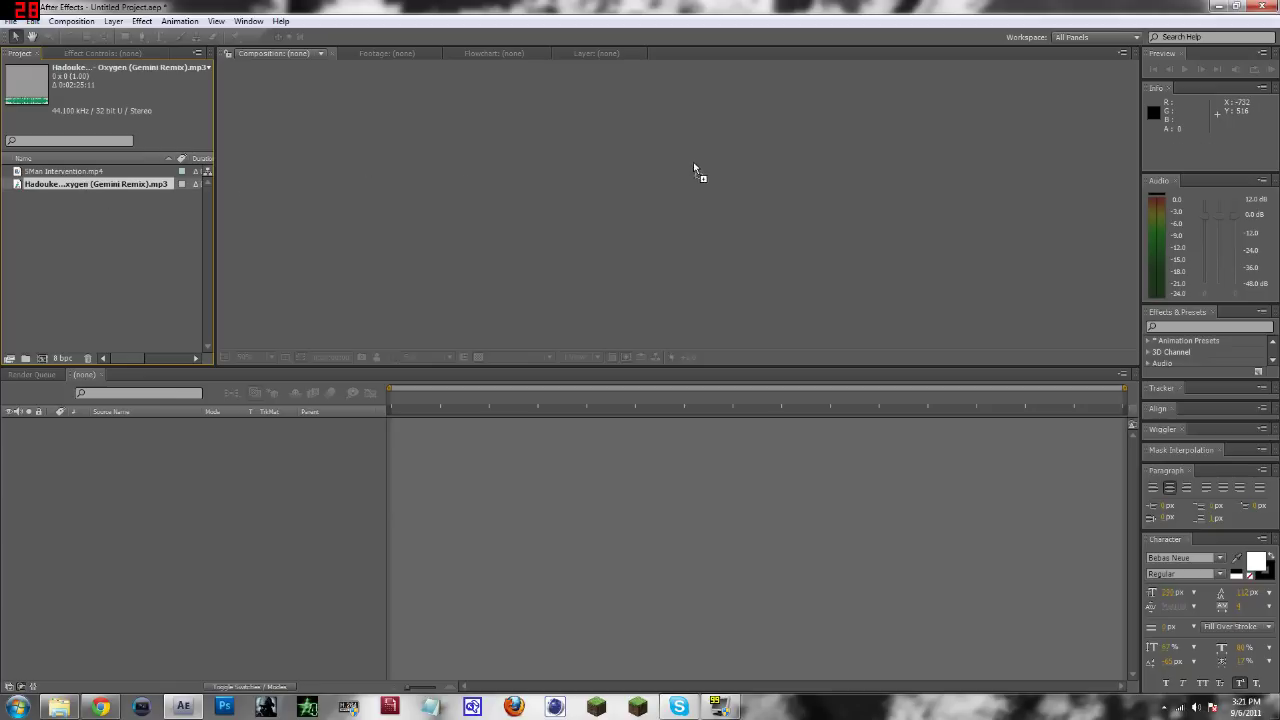
{"action": "left_click_drag", "start_coordinate": [695, 170], "coordinate": [719, 226]}
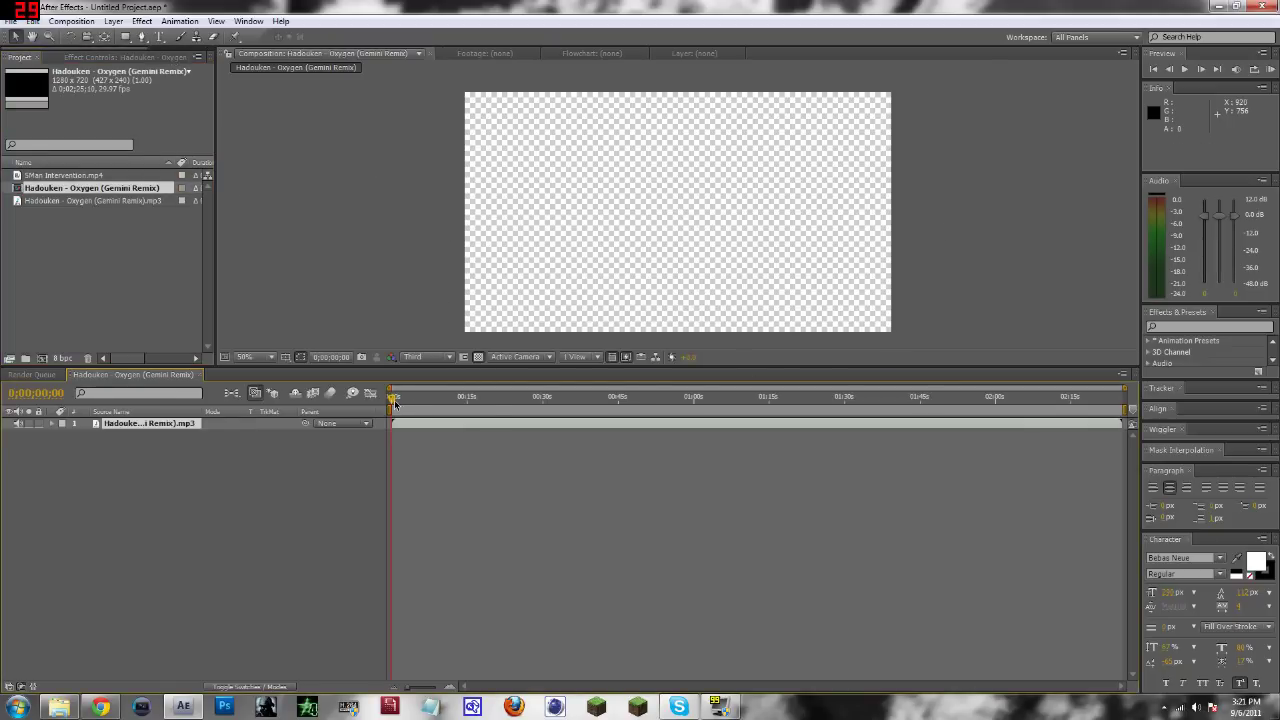
{"action": "left_click_drag", "start_coordinate": [395, 402], "coordinate": [728, 420]}
{"action": "key", "text": "Home"}
{"action": "left_click_drag", "start_coordinate": [38, 178], "coordinate": [684, 223]}
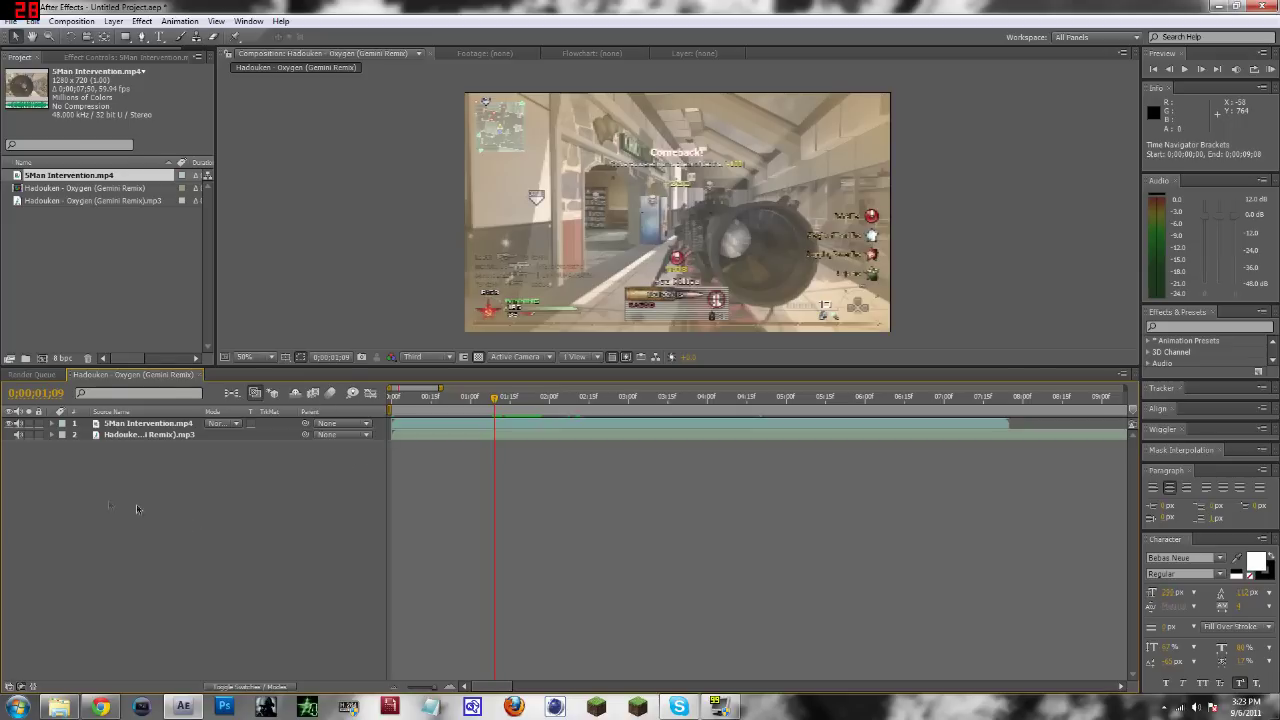
- Reveal the Hadouken song layer's audio waveform on the timeline
{"action": "left_click", "coordinate": [52, 436]}
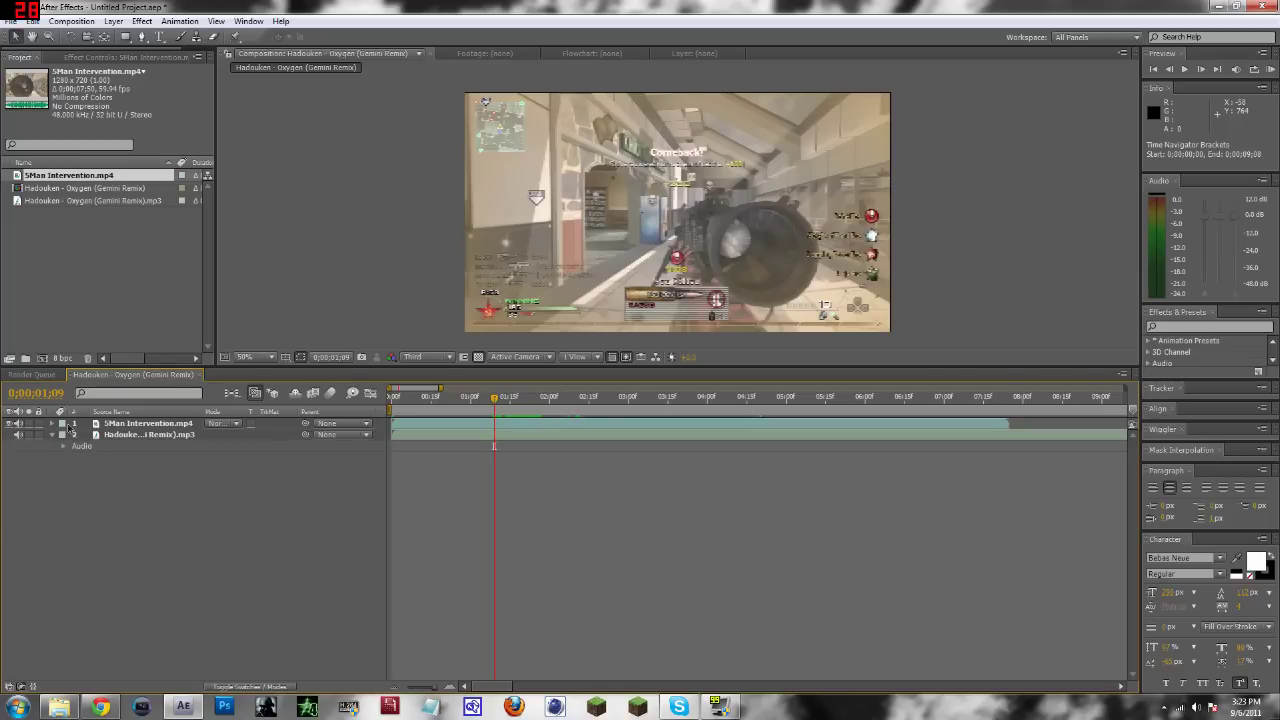
{"action": "left_click", "coordinate": [64, 447]}
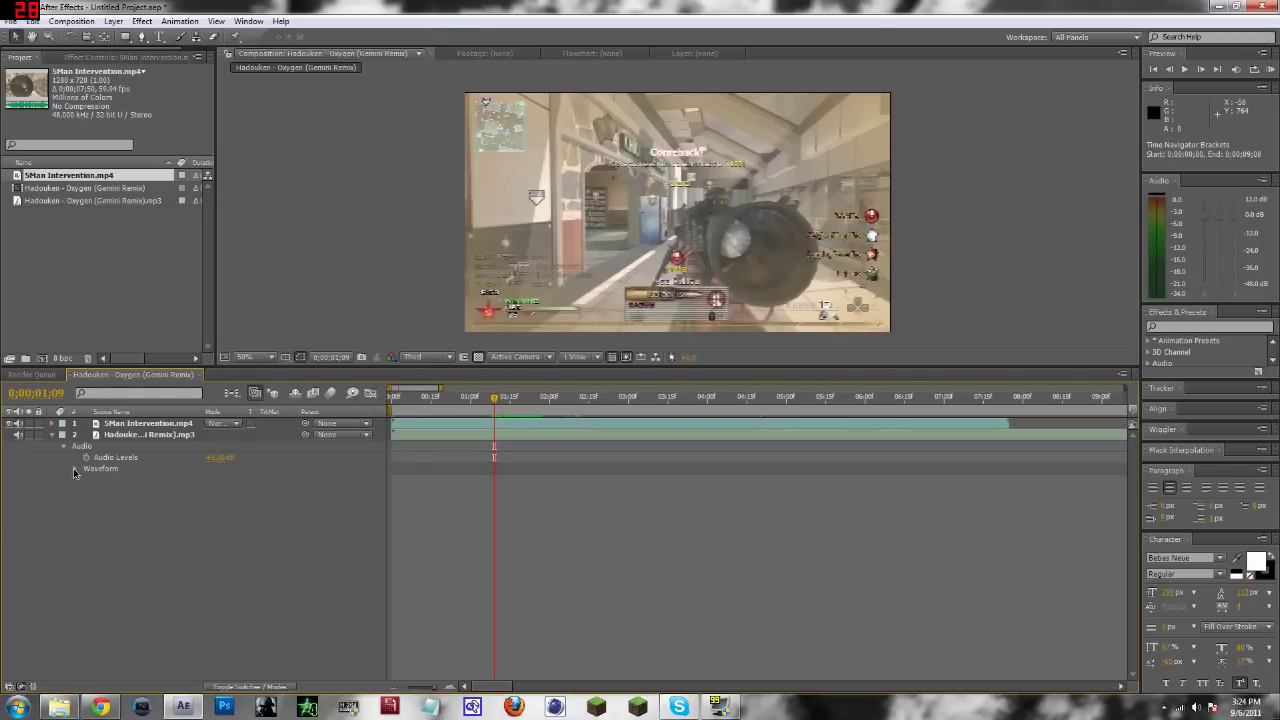
{"action": "left_click", "coordinate": [74, 469]}
- Scrub and preview the composition, leaving the playhead at 0;00;01;23
{"action": "left_click_drag", "start_coordinate": [500, 400], "coordinate": [511, 400]}
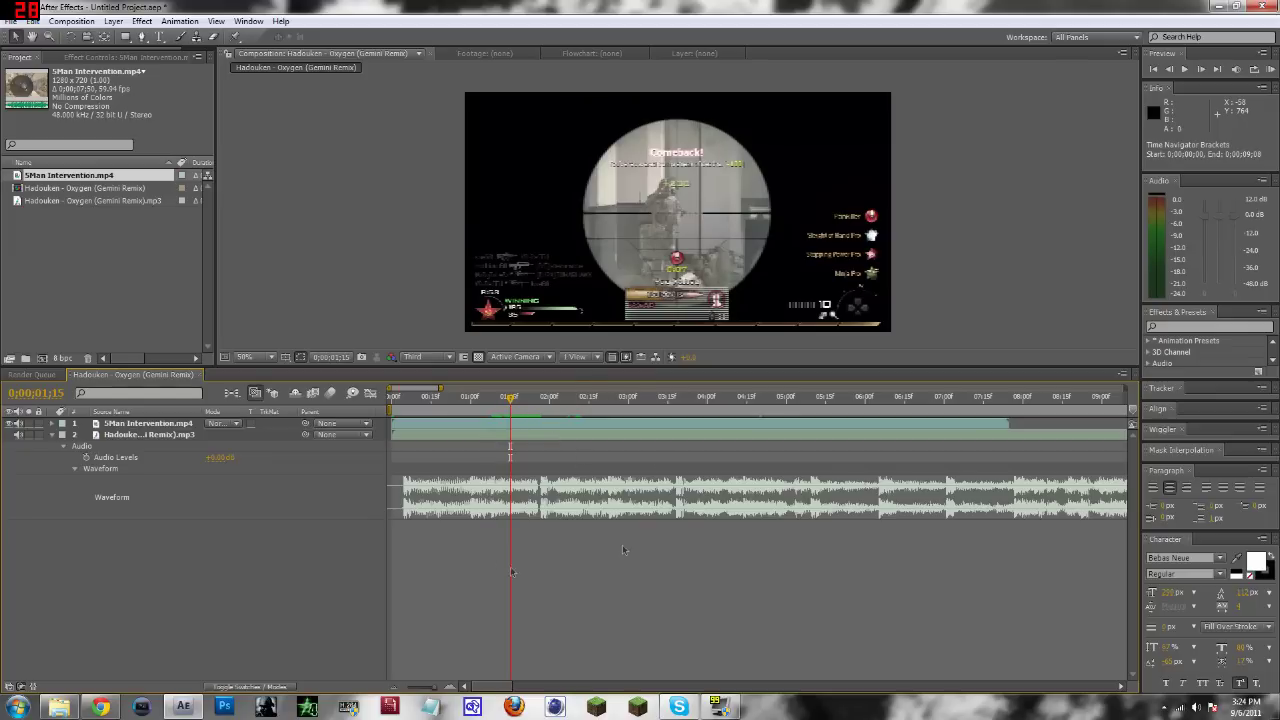
{"action": "left_click_drag", "start_coordinate": [503, 404], "coordinate": [522, 426]}
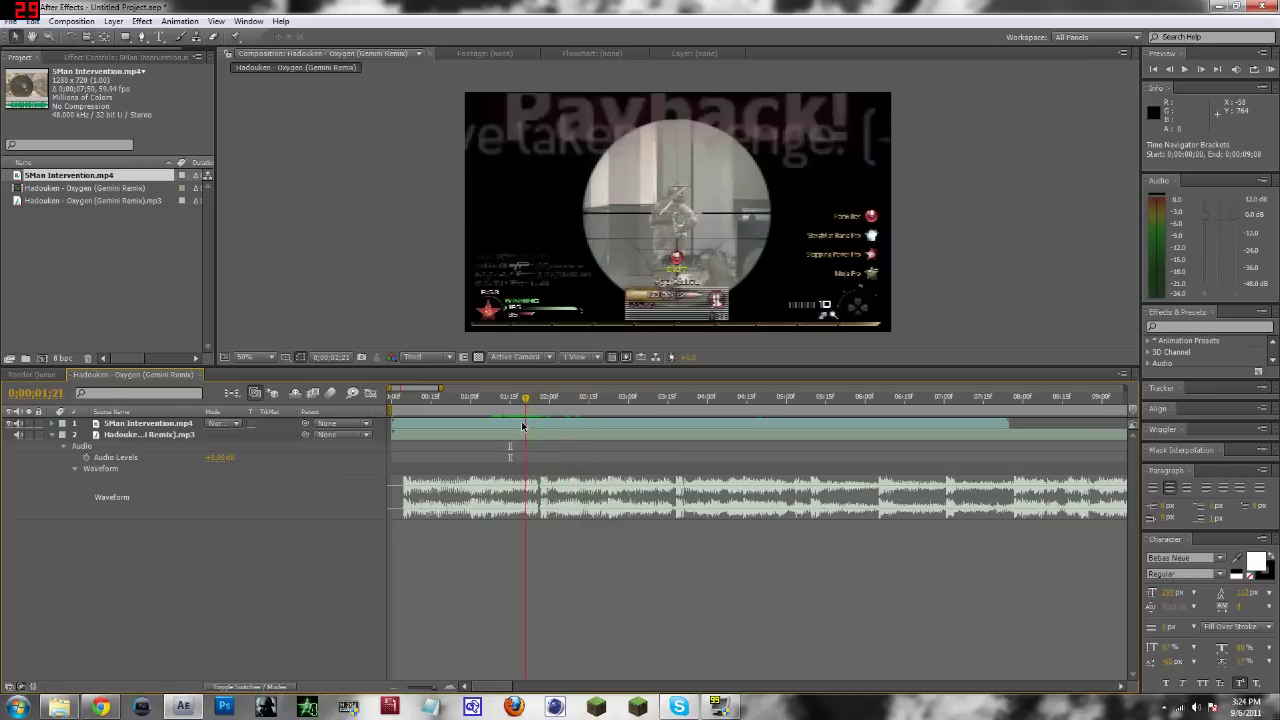
{"action": "left_click", "coordinate": [1186, 69]}
{"action": "left_click", "coordinate": [1188, 69]}
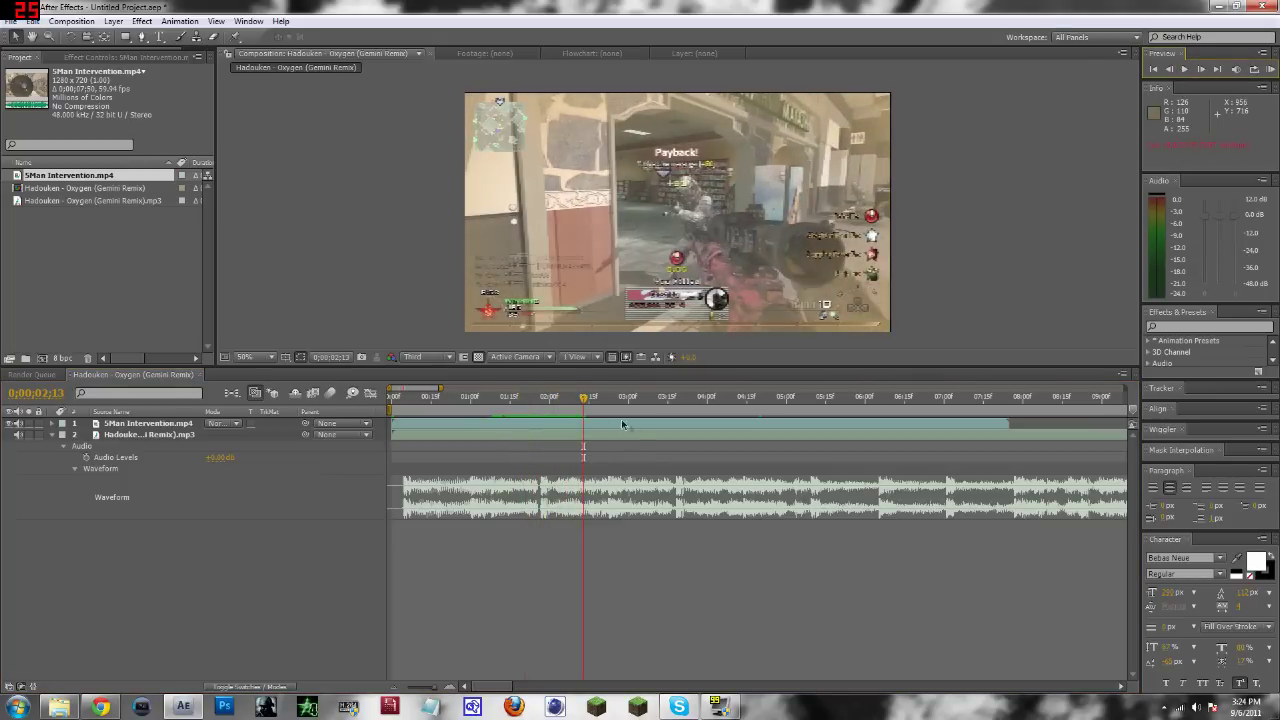
{"action": "left_click_drag", "start_coordinate": [583, 398], "coordinate": [504, 416]}
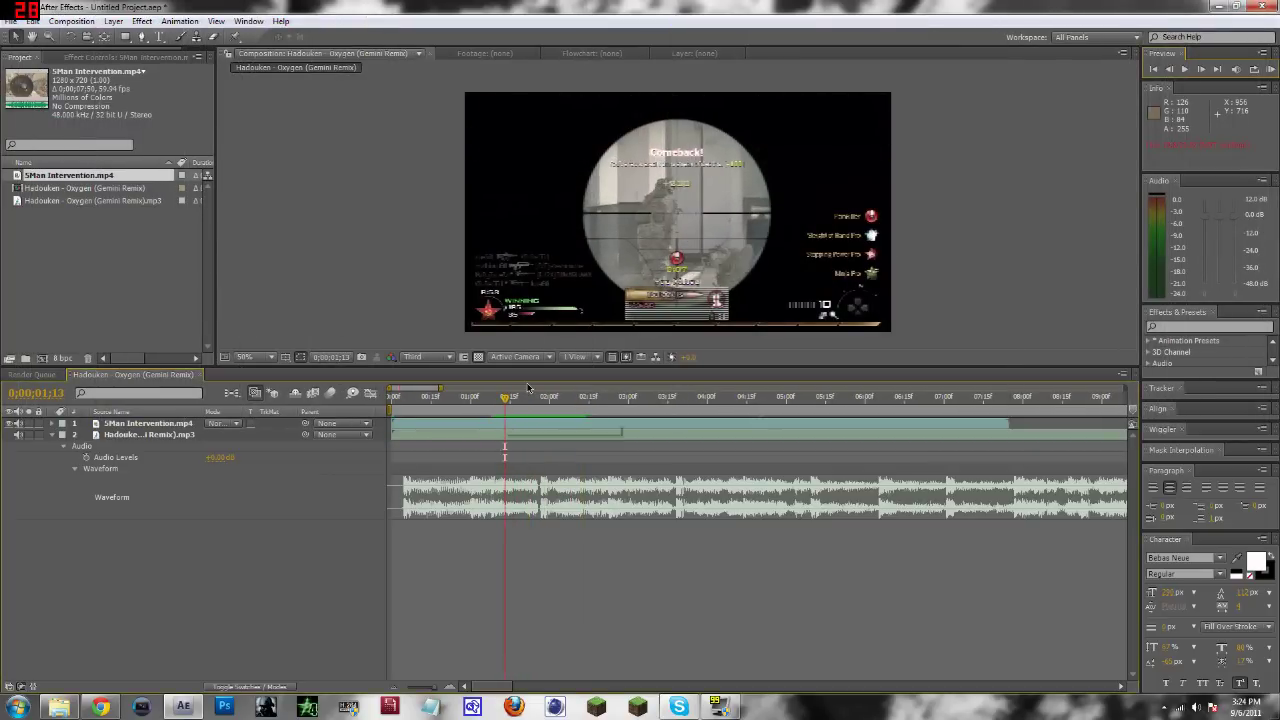
{"action": "left_click", "coordinate": [92, 28]}
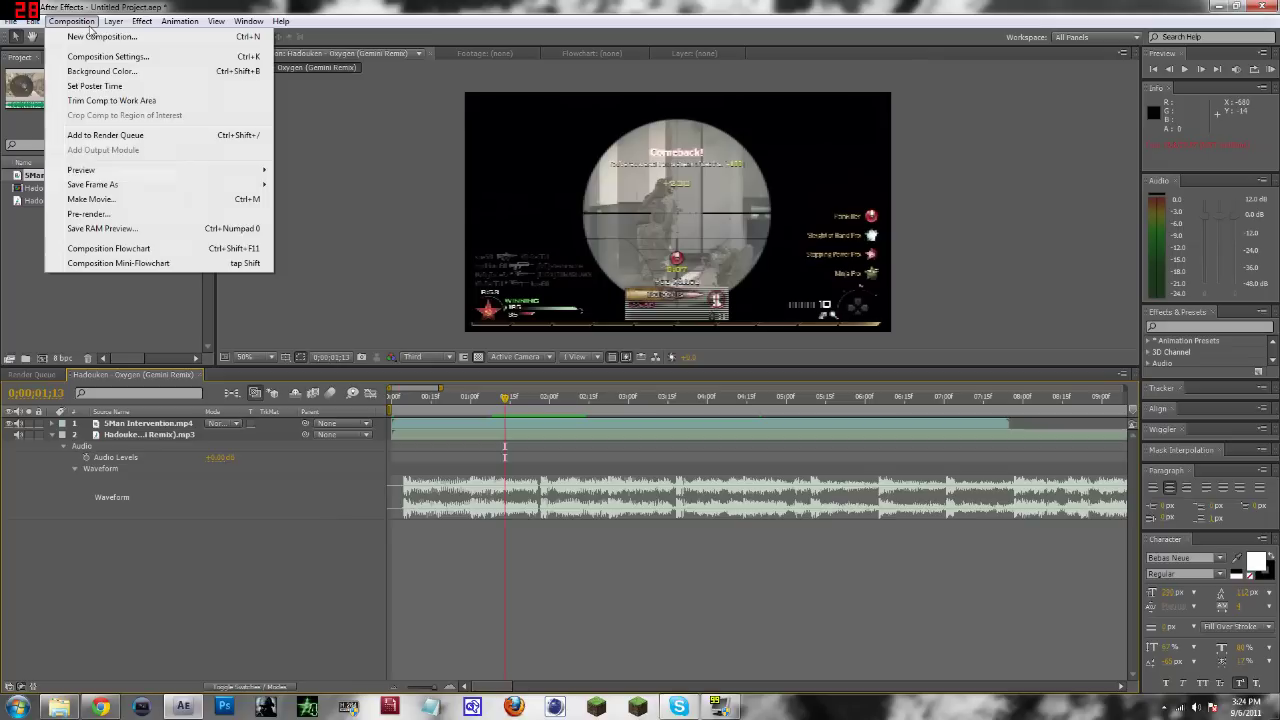
{"action": "mouse_move", "coordinate": [117, 172]}
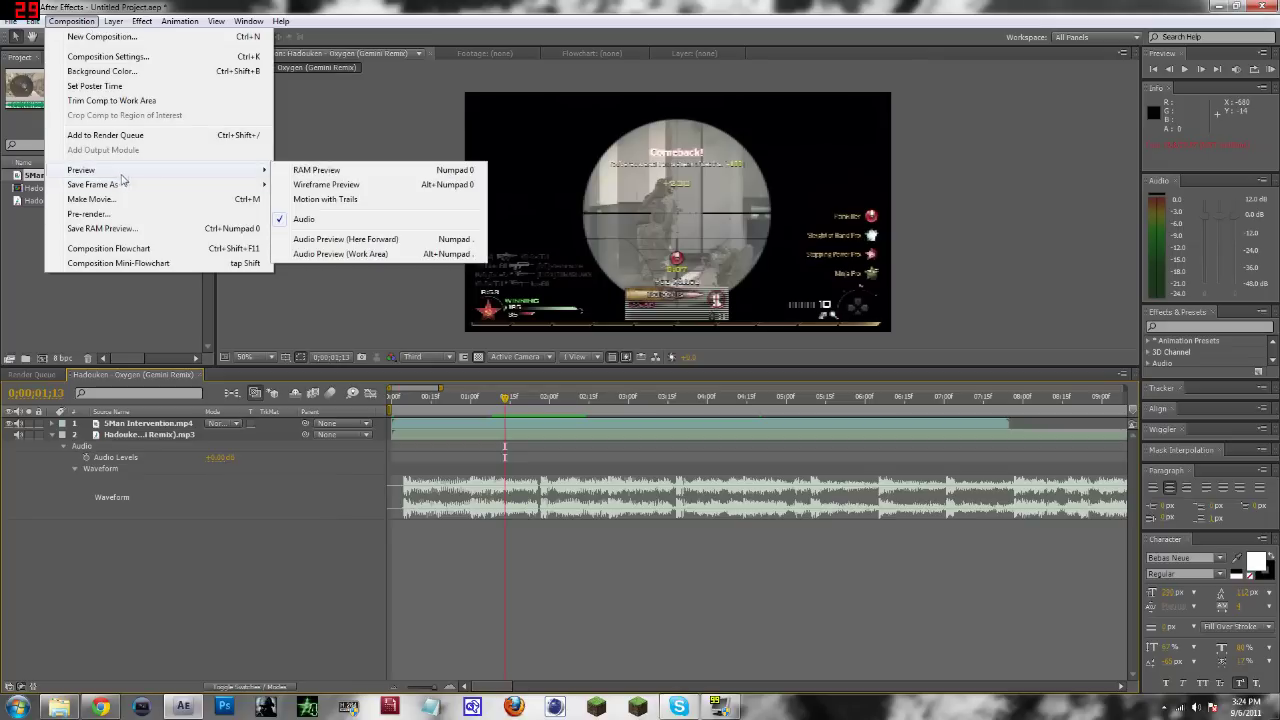
{"action": "left_click", "coordinate": [477, 176]}
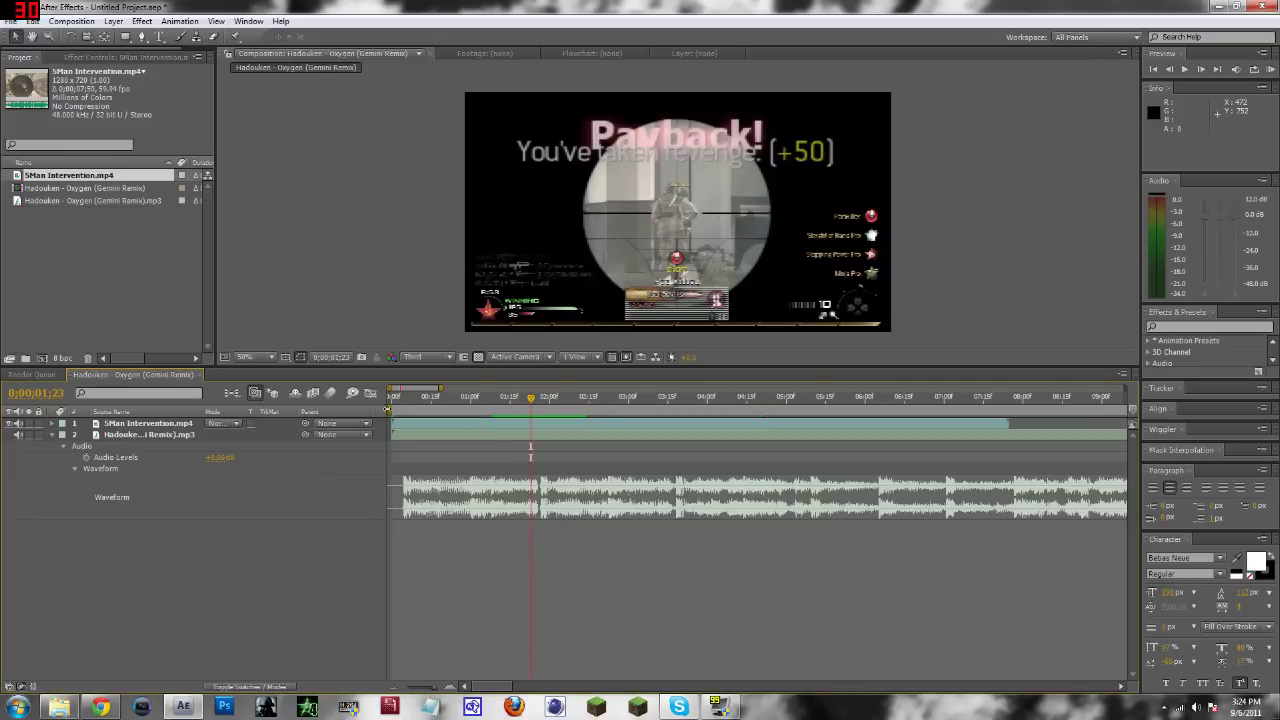
{"action": "mouse_move", "coordinate": [392, 408]}
{"action": "left_mouse_down"}
{"action": "mouse_move", "coordinate": [485, 405]}
{"action": "mouse_move", "coordinate": [392, 404]}
{"action": "left_mouse_up"}
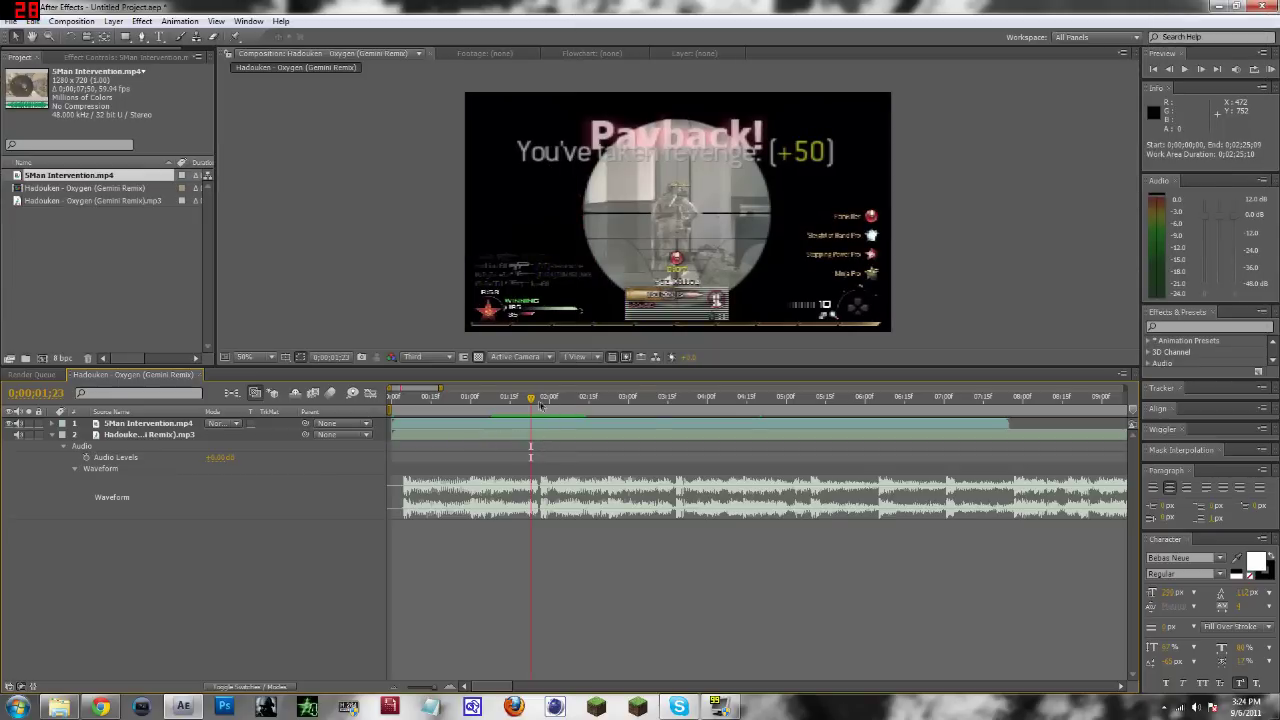
{"action": "left_click_drag", "start_coordinate": [535, 404], "coordinate": [528, 404]}
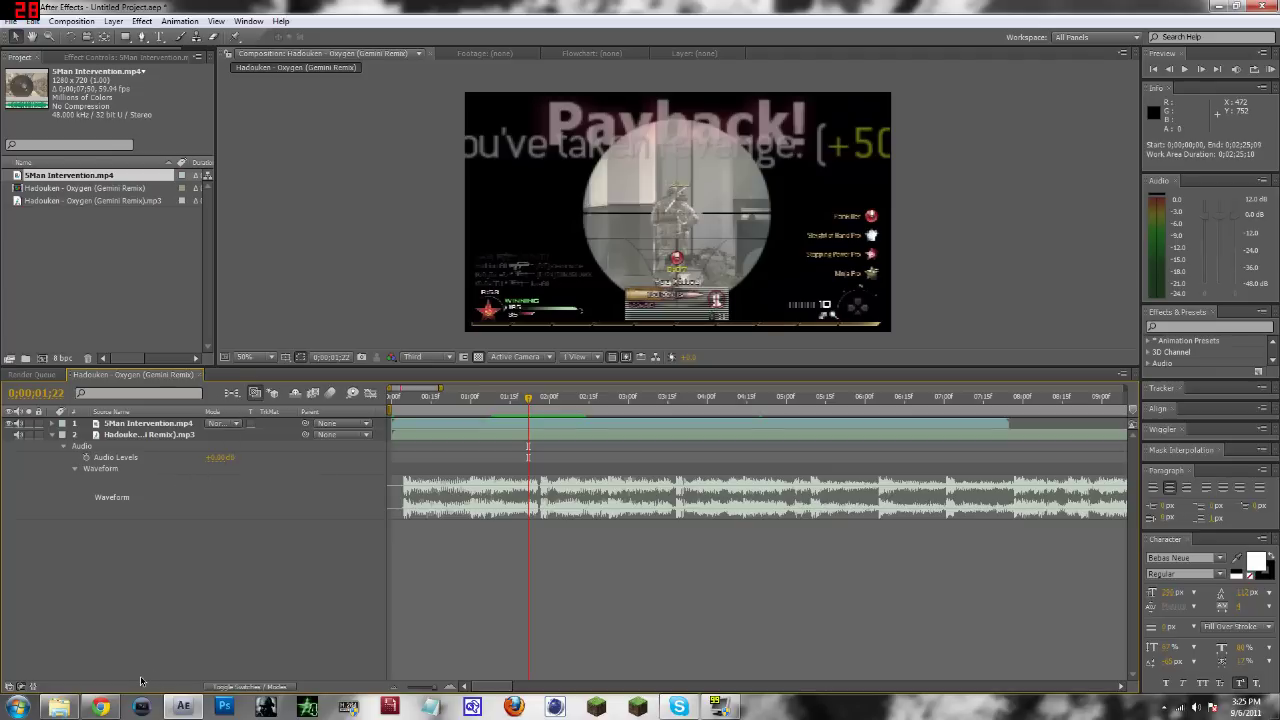
- Zoom the timeline in and place marker 1 at 0;00;01;27
{"action": "mouse_move", "coordinate": [104, 708]}
{"action": "scroll", "coordinate": [570, 553], "scroll_direction": "up", "scroll_amount": 2}
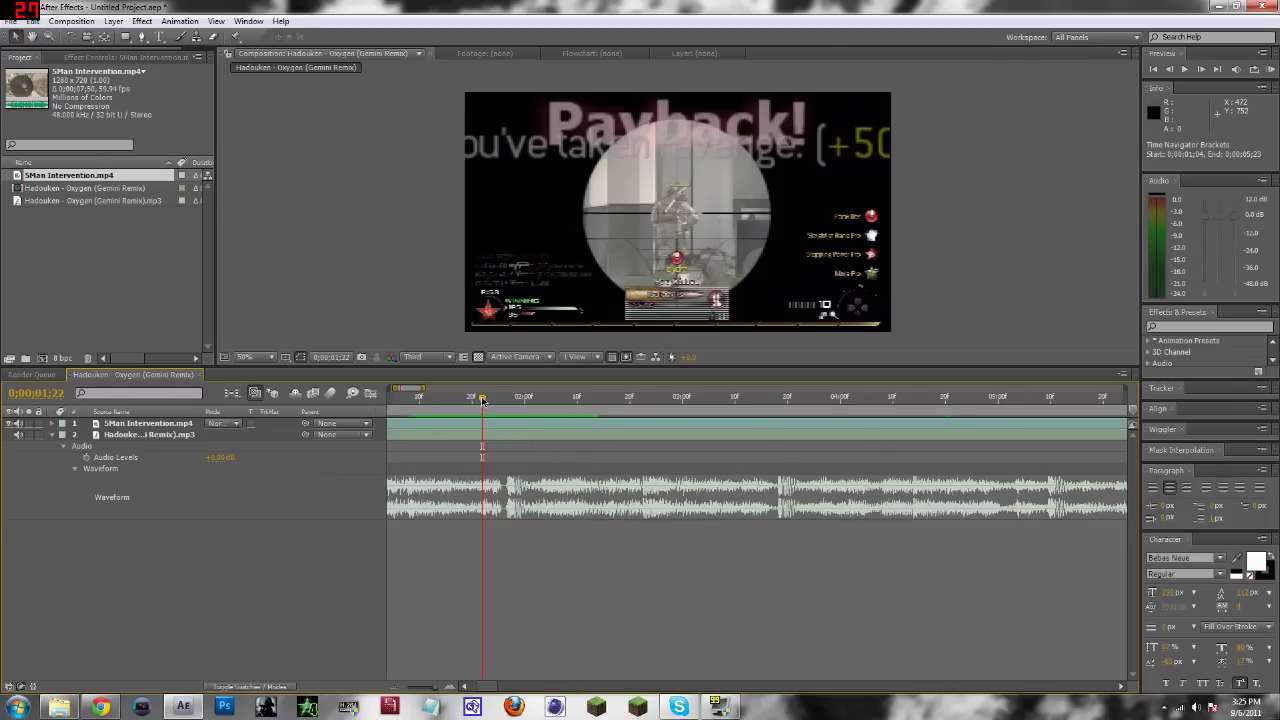
{"action": "left_click_drag", "start_coordinate": [482, 400], "coordinate": [511, 401]}
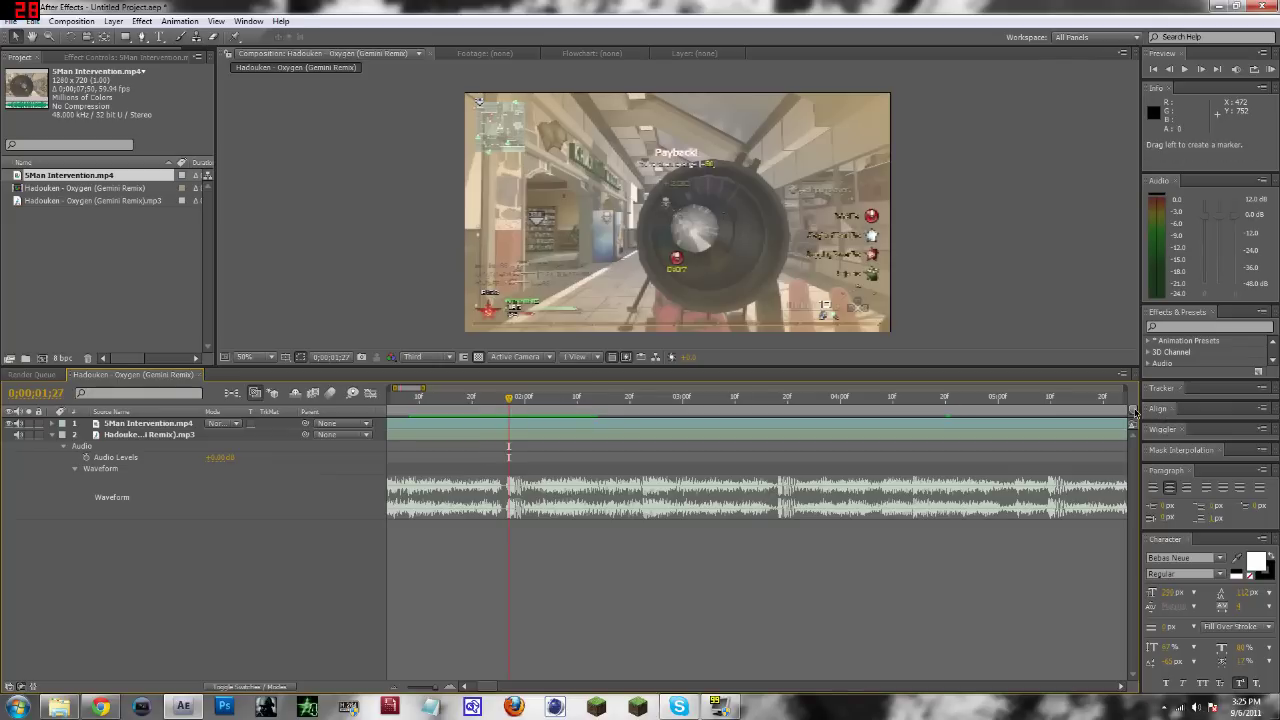
{"action": "left_click_drag", "start_coordinate": [1133, 413], "coordinate": [512, 410]}
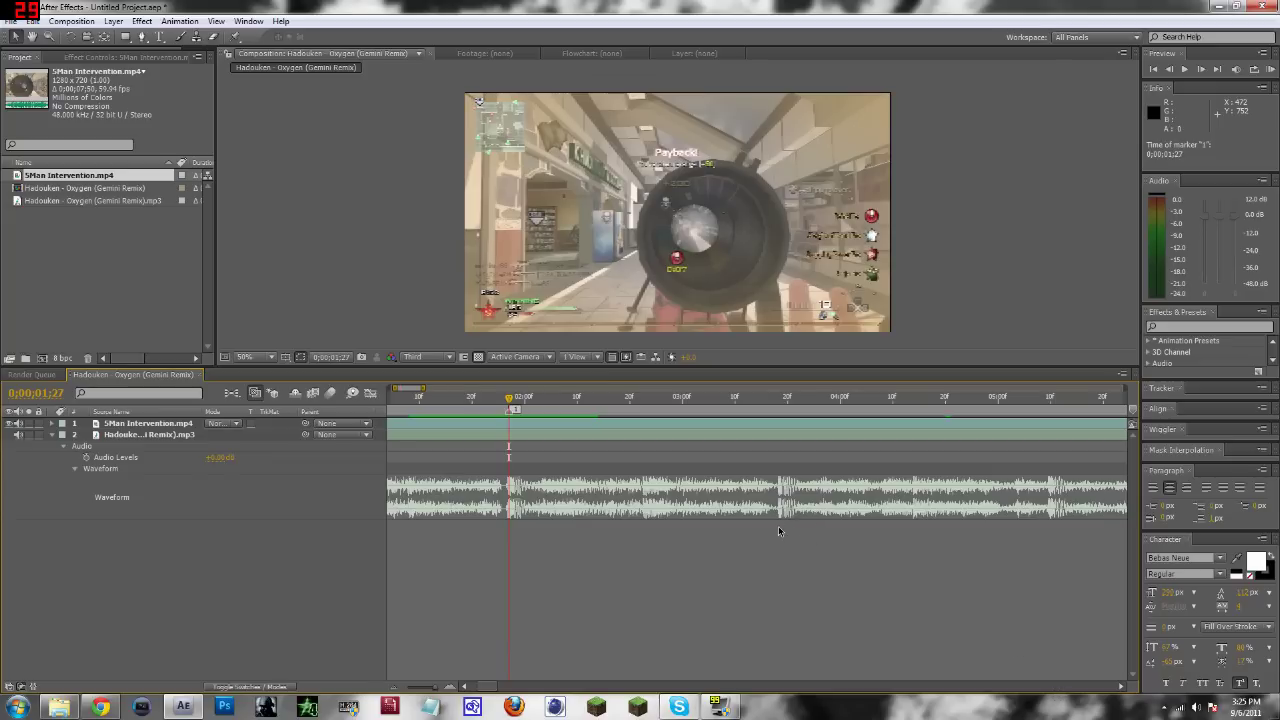
- Place marker 2 at 0;00;03;18
{"action": "left_click", "coordinate": [781, 404]}
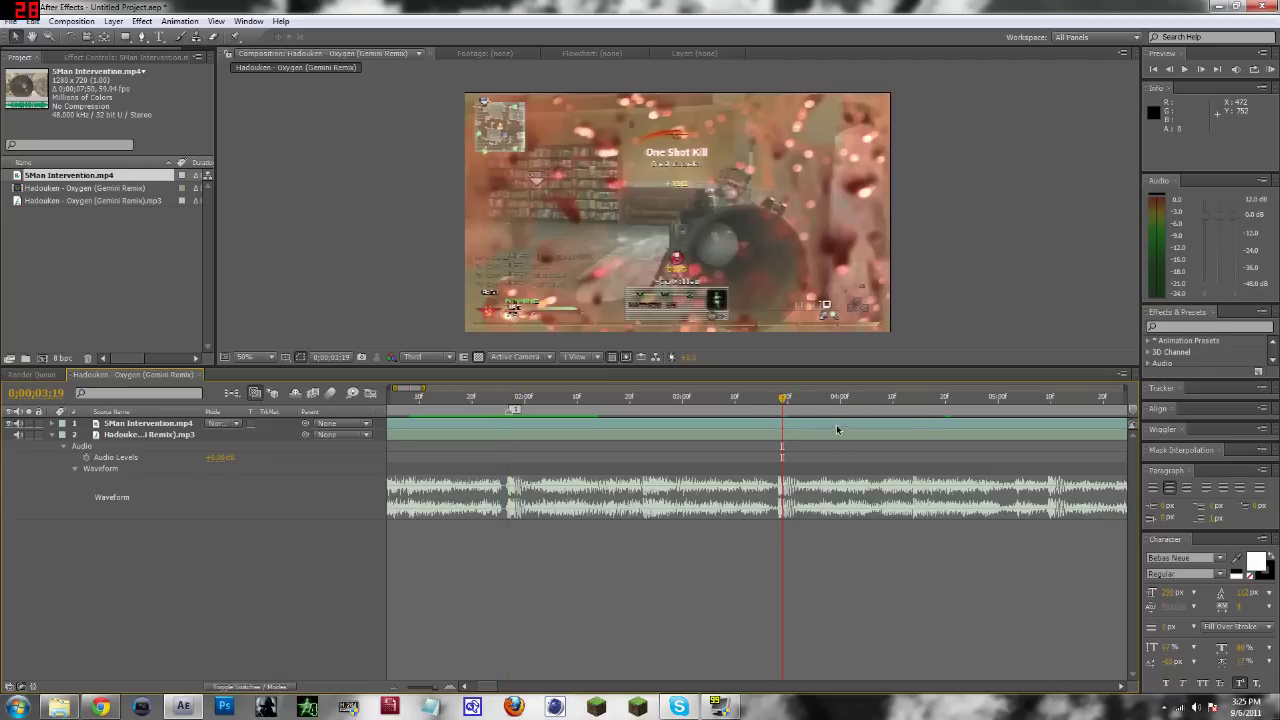
{"action": "key", "text": "Page_Up"}
{"action": "left_click_drag", "start_coordinate": [1133, 413], "coordinate": [781, 413]}
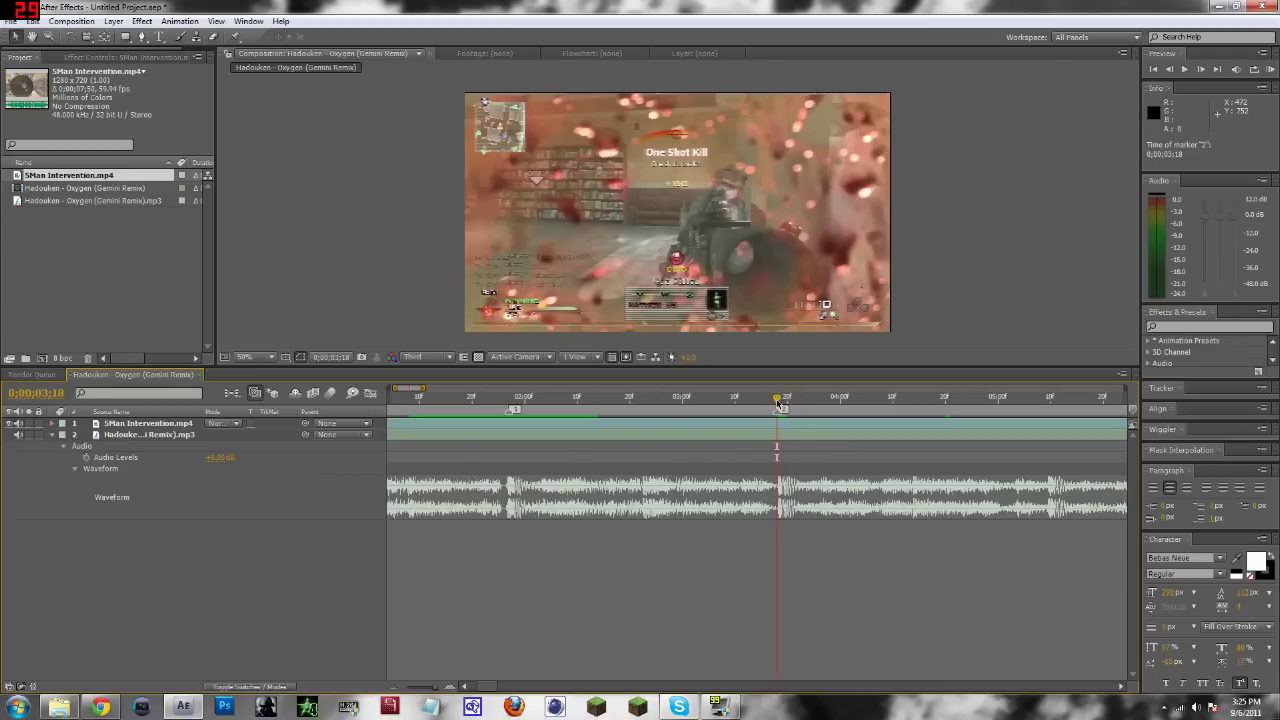
- Collapse the song layer and split the 5Man Intervention clip at marker 1
{"action": "left_click_drag", "start_coordinate": [779, 403], "coordinate": [514, 402]}
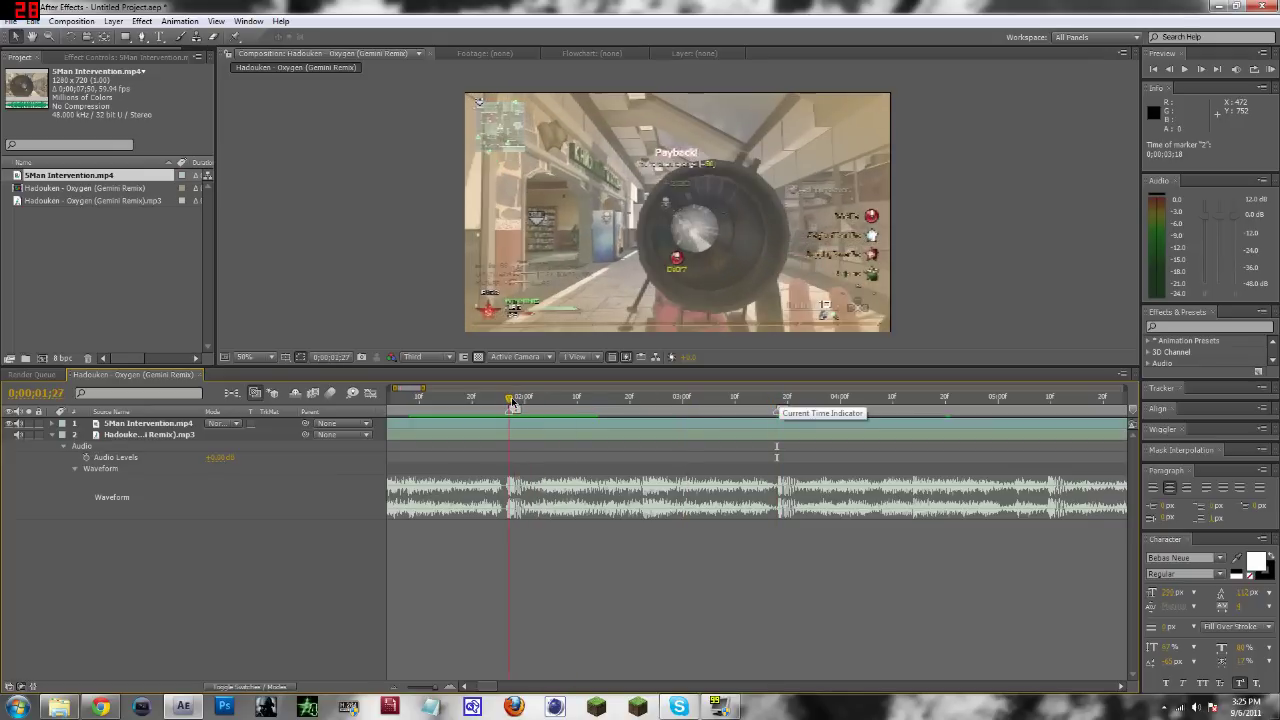
{"action": "left_click", "coordinate": [52, 435]}
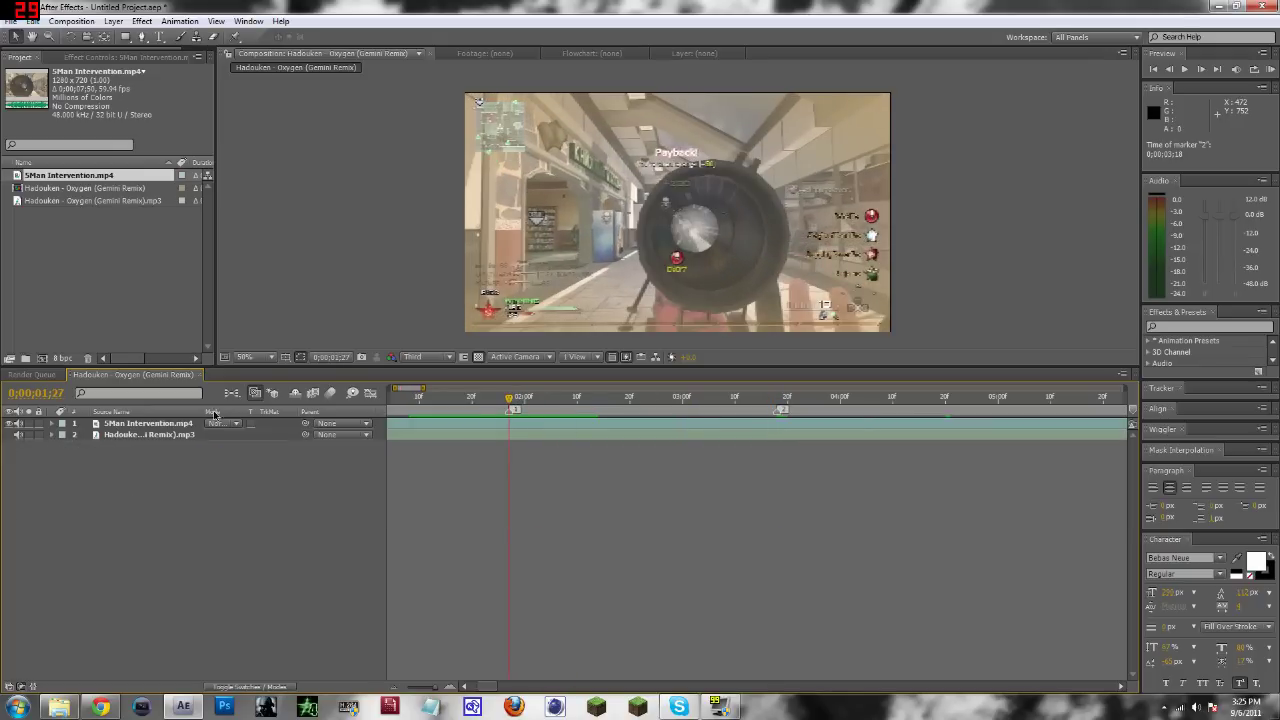
{"action": "left_click", "coordinate": [157, 426]}
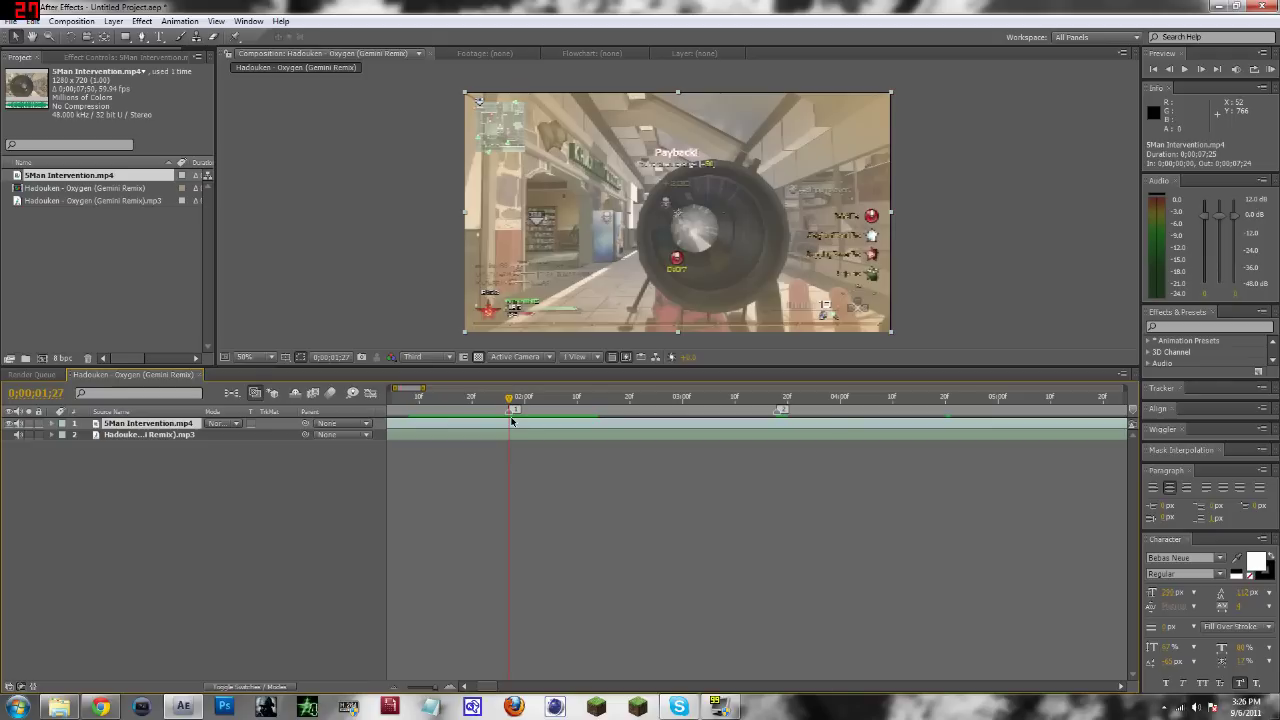
{"action": "key", "text": "ctrl+shift+d"}
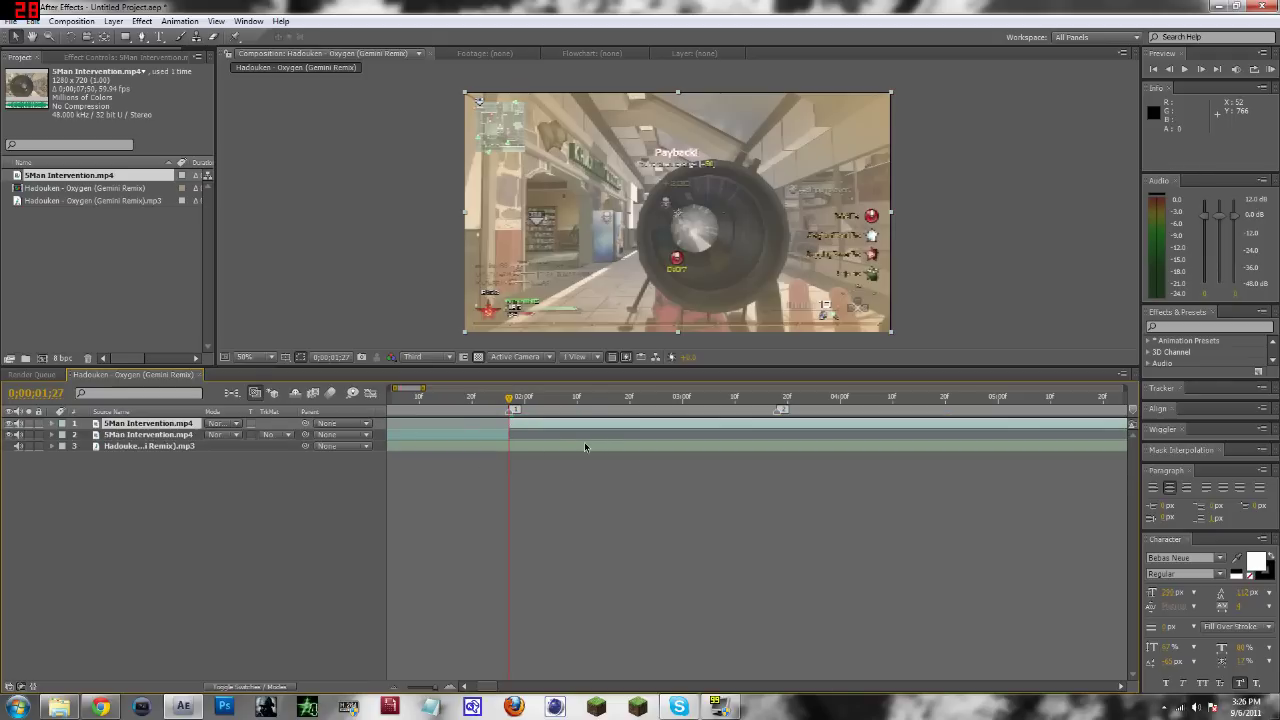
- Try a second split at marker 2, undo it, and shift the split layer earlier
{"action": "left_click_drag", "start_coordinate": [511, 399], "coordinate": [778, 406]}
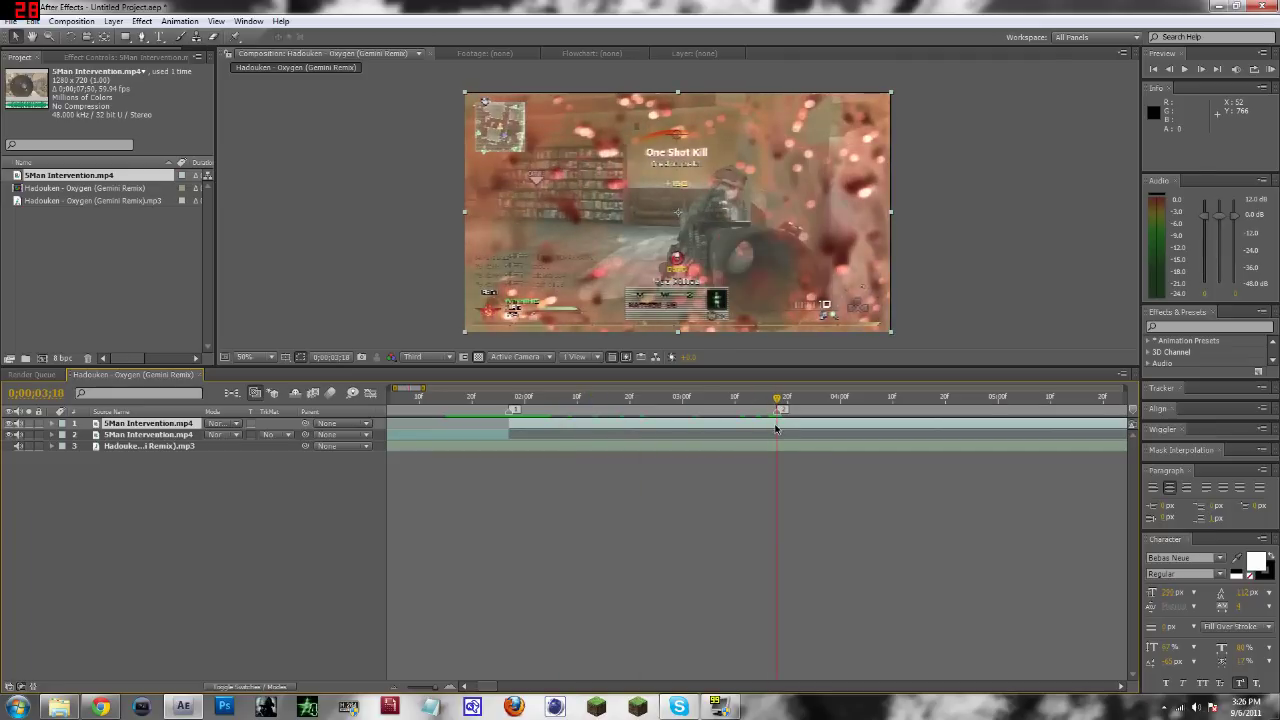
{"action": "key", "text": "ctrl+shift+d"}
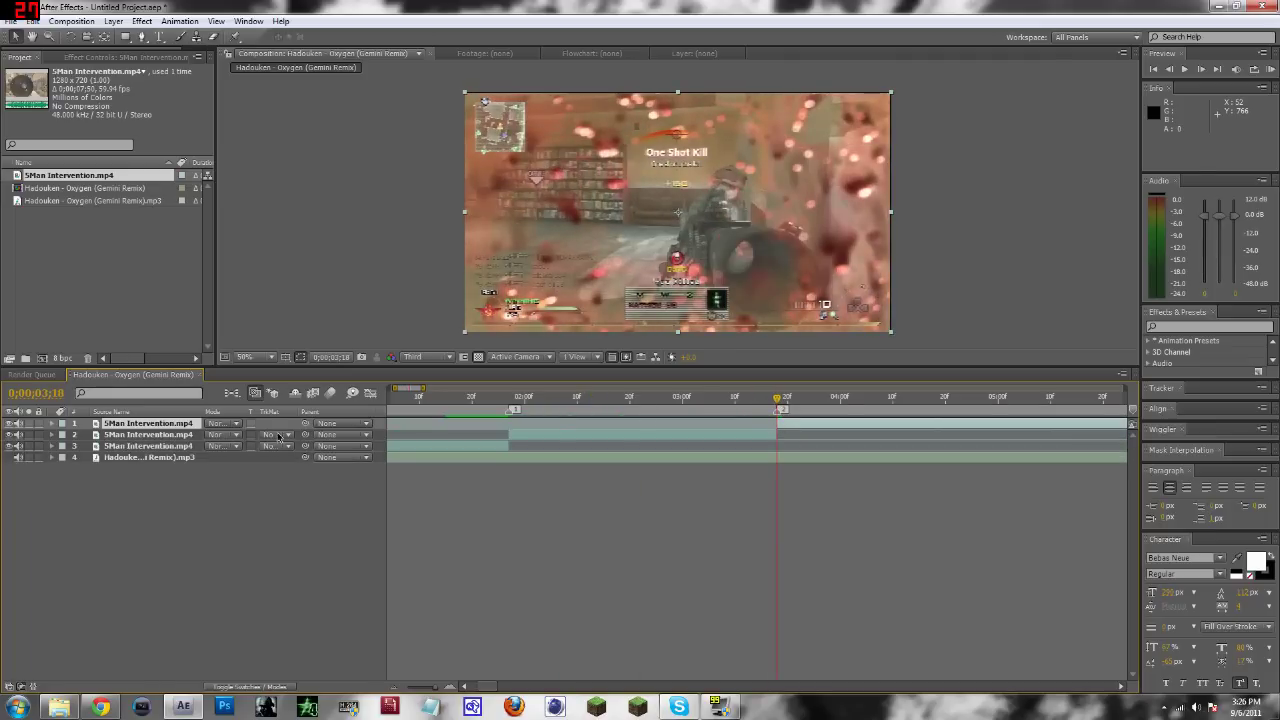
{"action": "key", "text": "ctrl+z"}
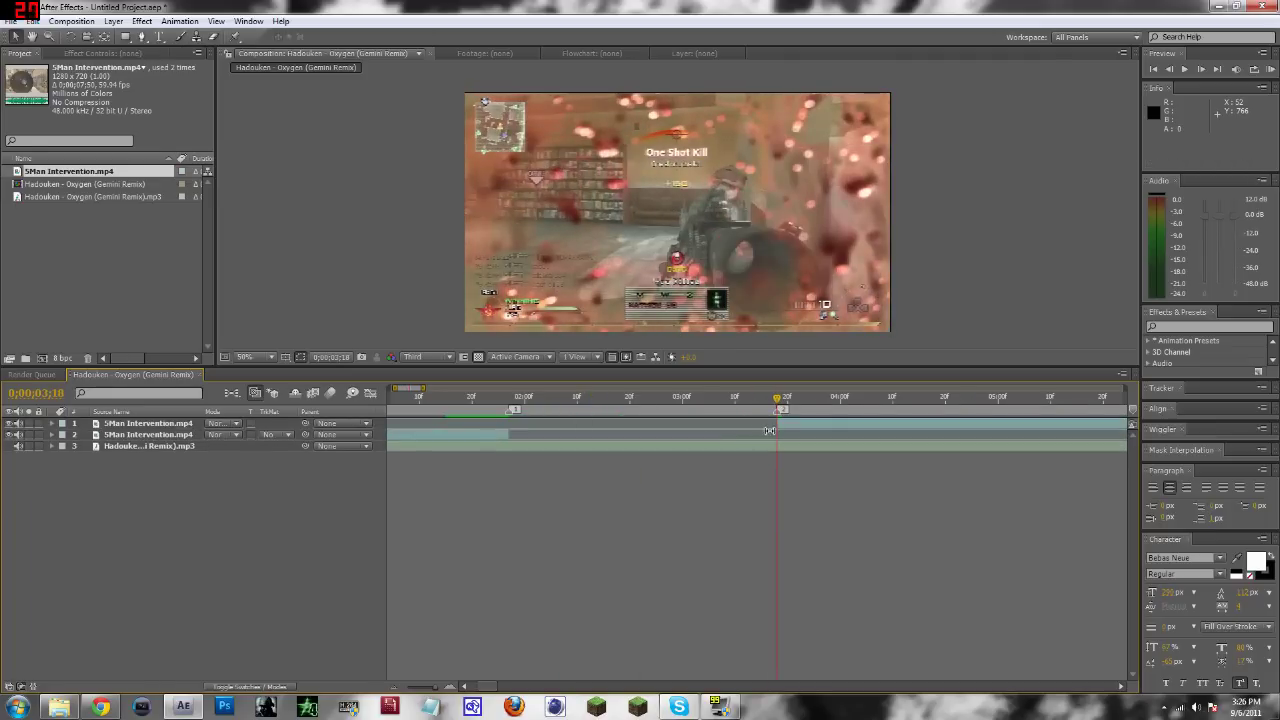
{"action": "left_click_drag", "start_coordinate": [780, 424], "coordinate": [521, 424]}
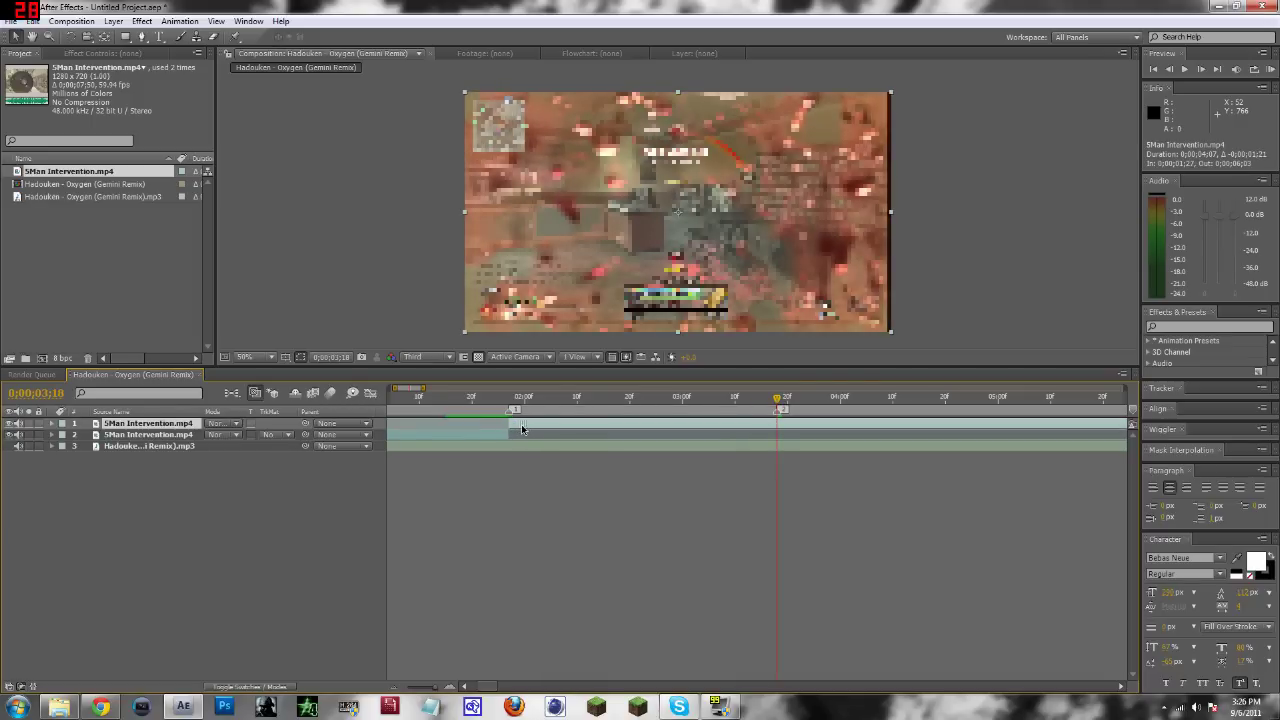
- Zoom the timeline out, set the work area start near the beginning, and preview it
{"action": "key", "text": "minus"}
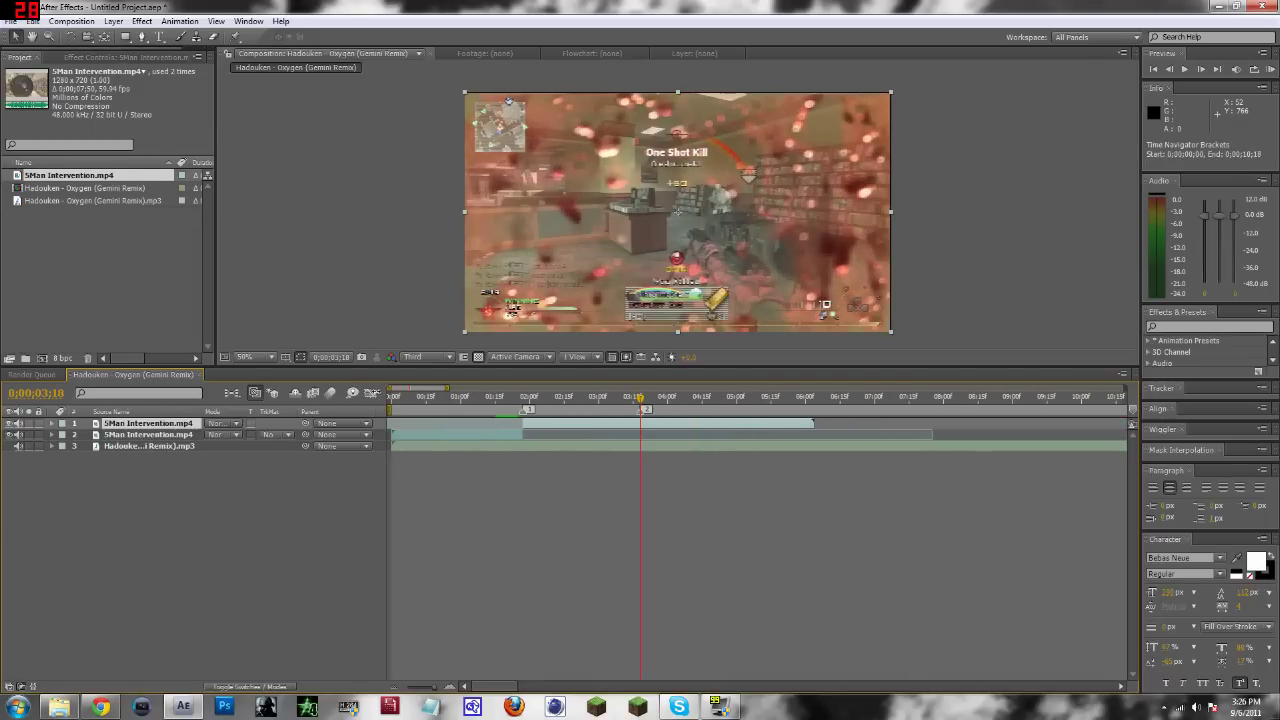
{"action": "key", "text": "minus"}
{"action": "left_click_drag", "start_coordinate": [392, 406], "coordinate": [525, 411]}
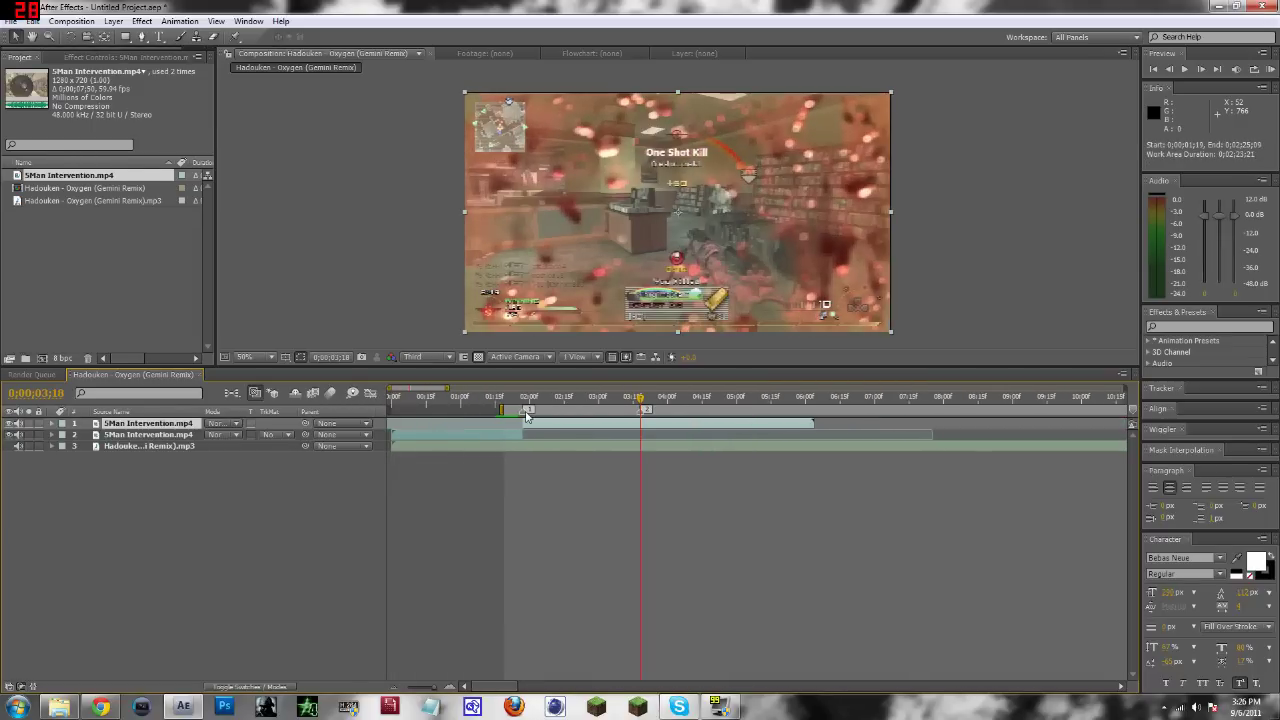
{"action": "key", "text": "KP_0"}
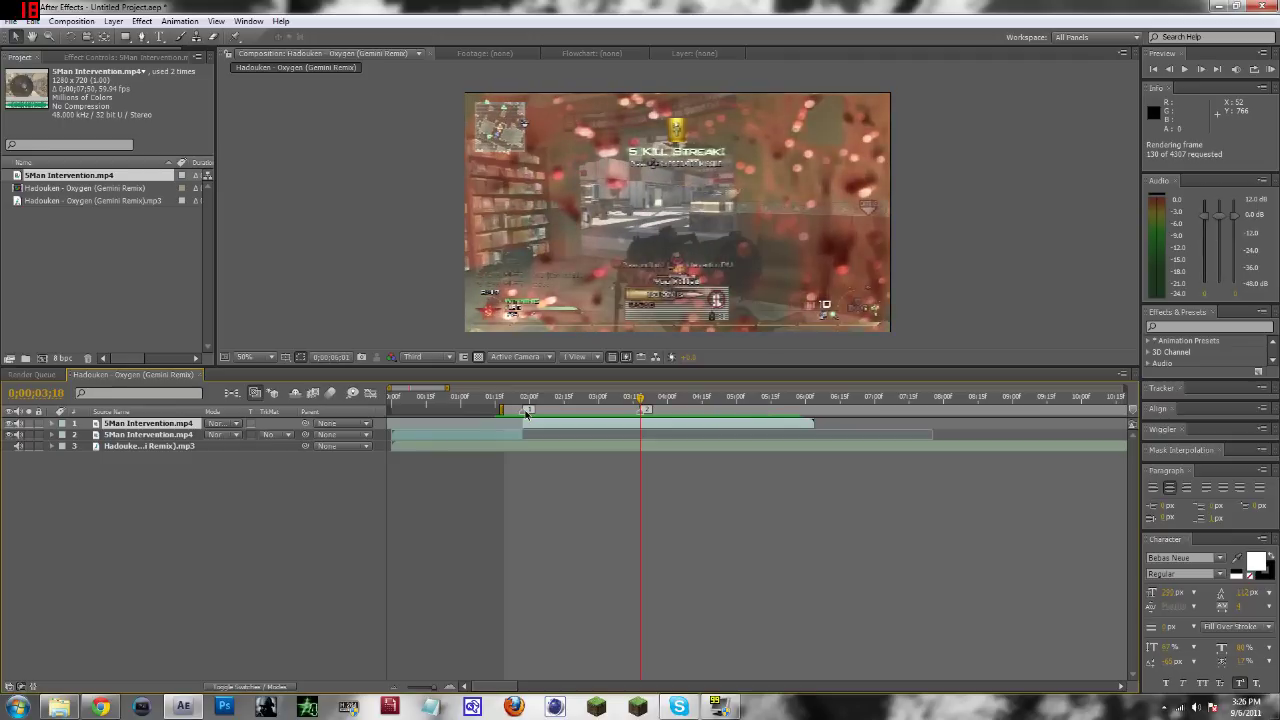
{"action": "key", "text": "space"}
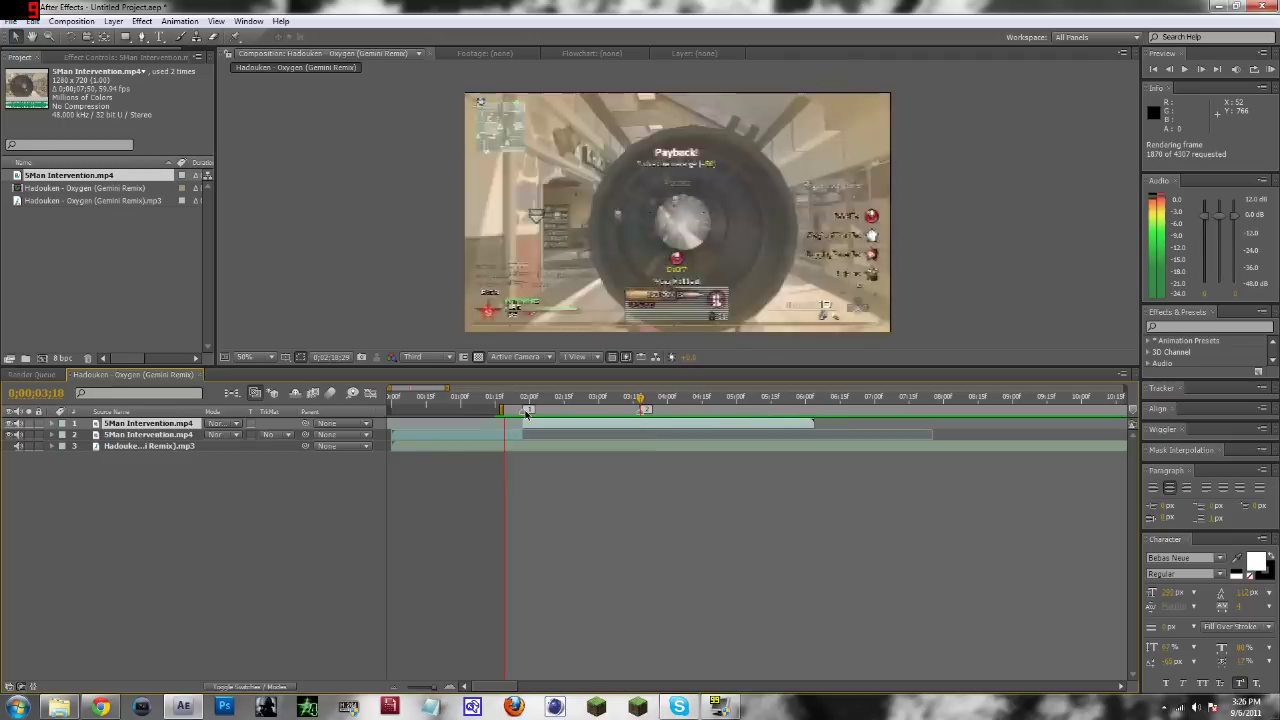